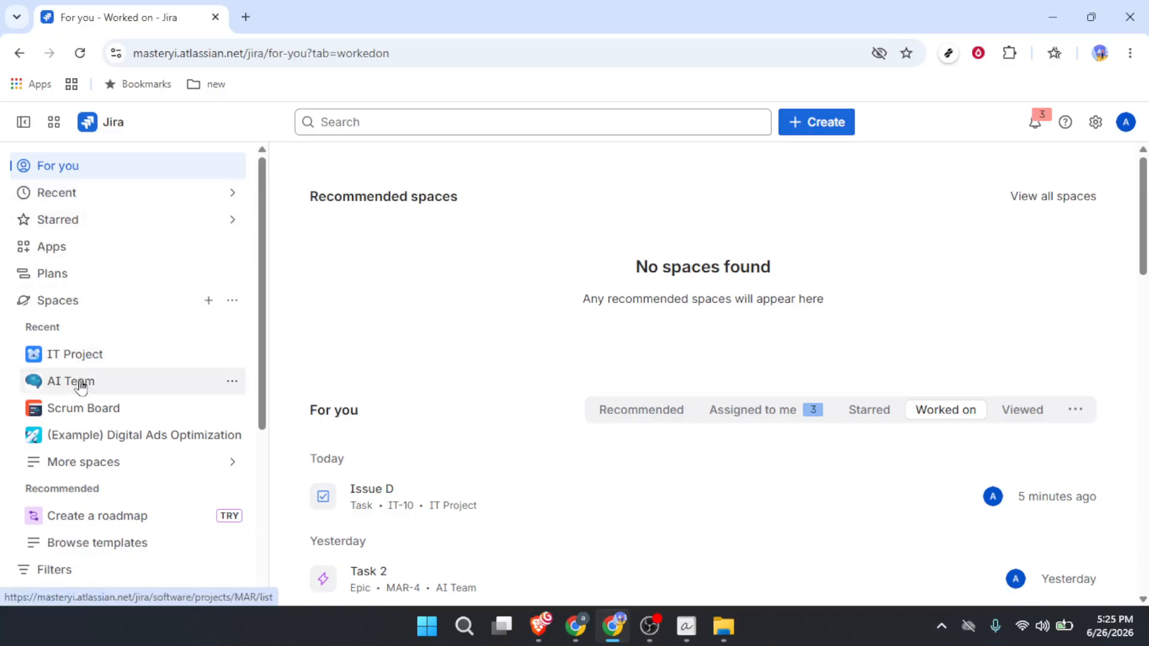
Open the IT Project space and start creating a new automation flow for it.
left_click(84, 366)
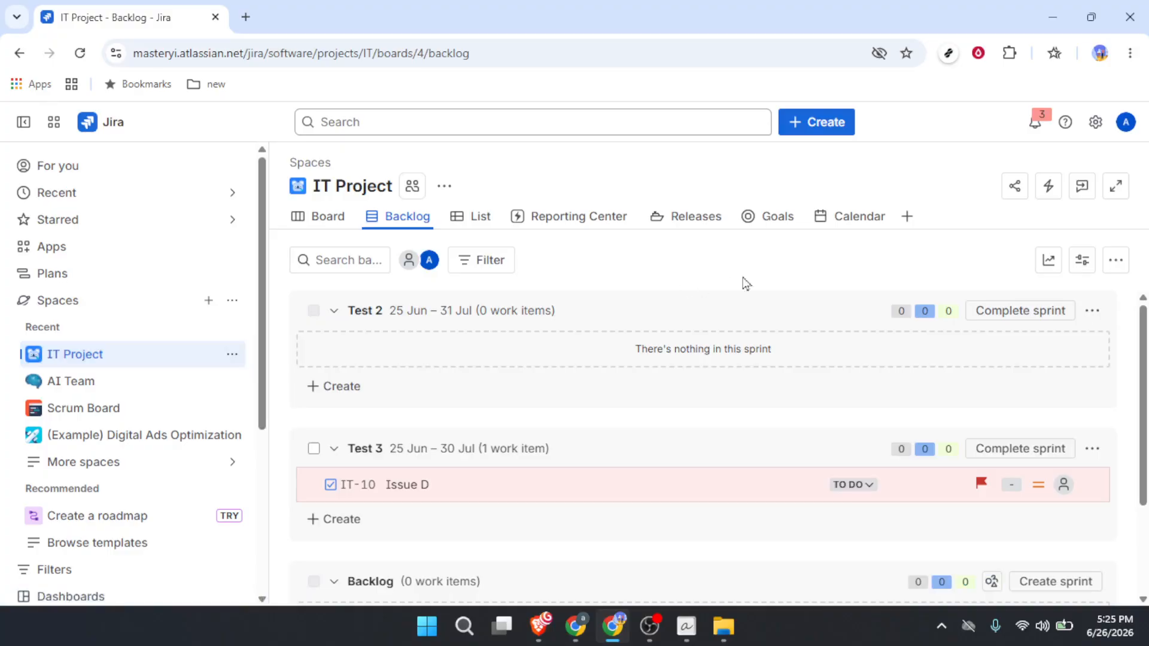
left_click(1048, 187)
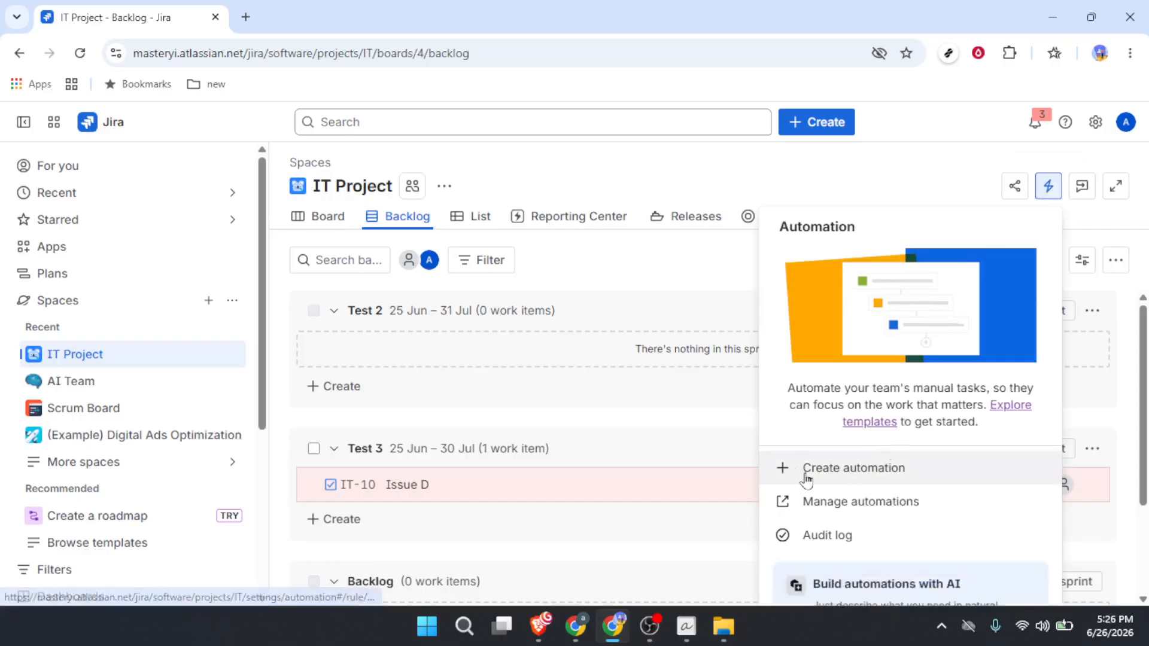
left_click(848, 472)
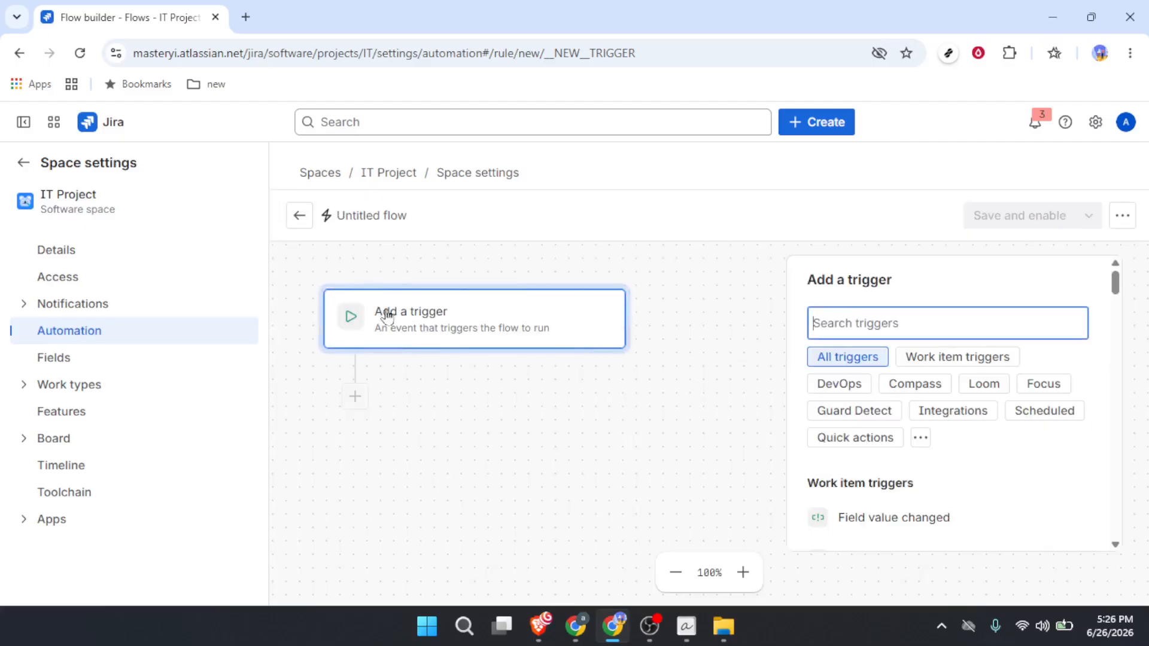
Set the flow's trigger to Work item created.
scroll(900, 394, "down", 1)
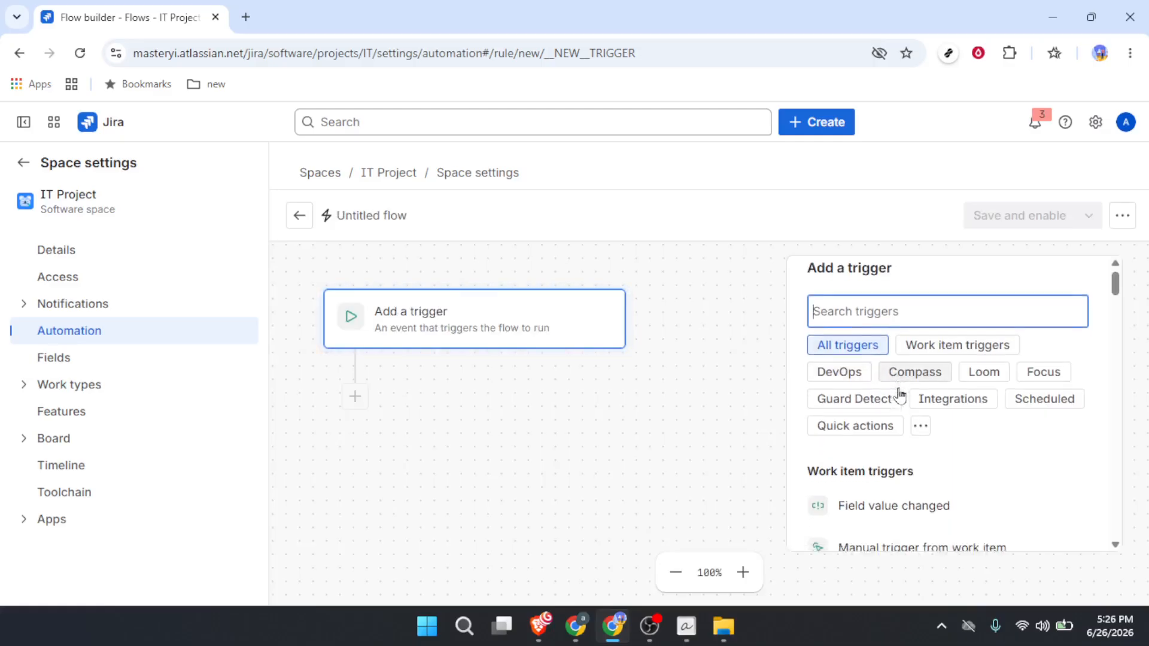
scroll(899, 394, "down", 10)
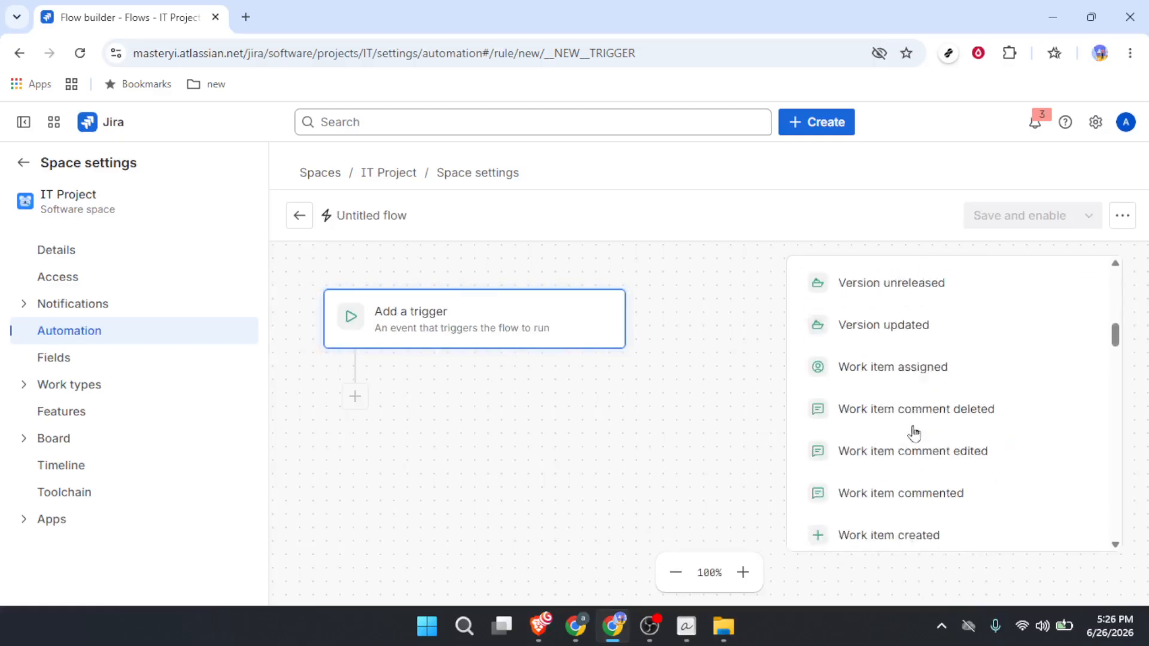
scroll(914, 432, "down", 5)
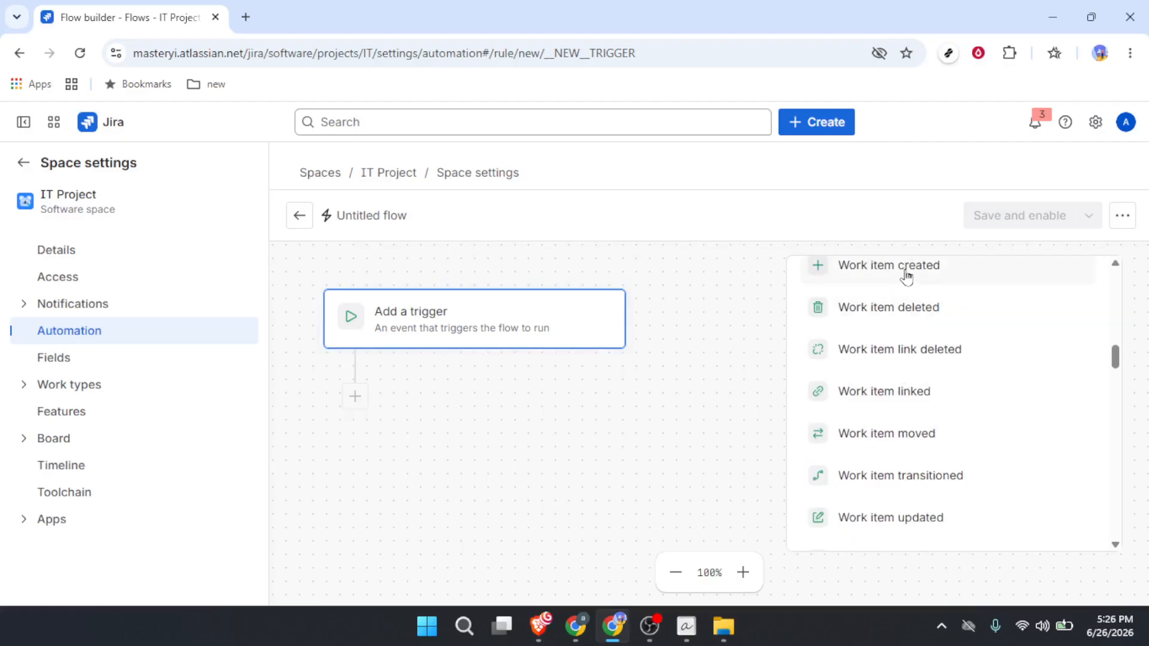
left_click(906, 274)
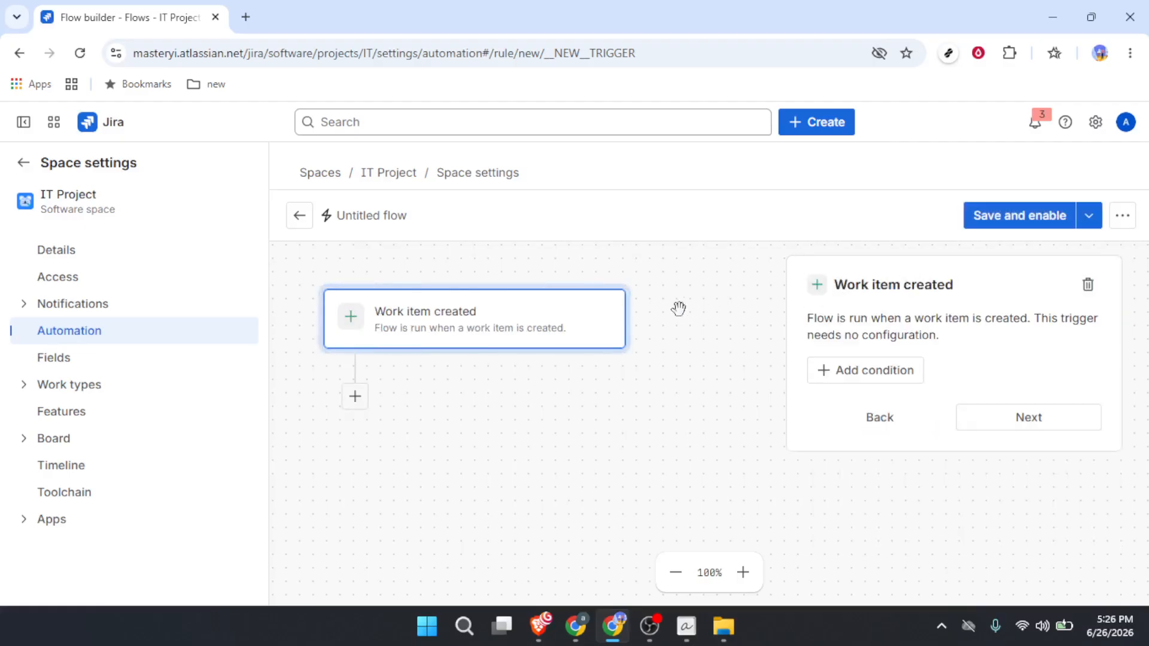
Add a Send customized email action after the Work item created trigger.
left_click(359, 402)
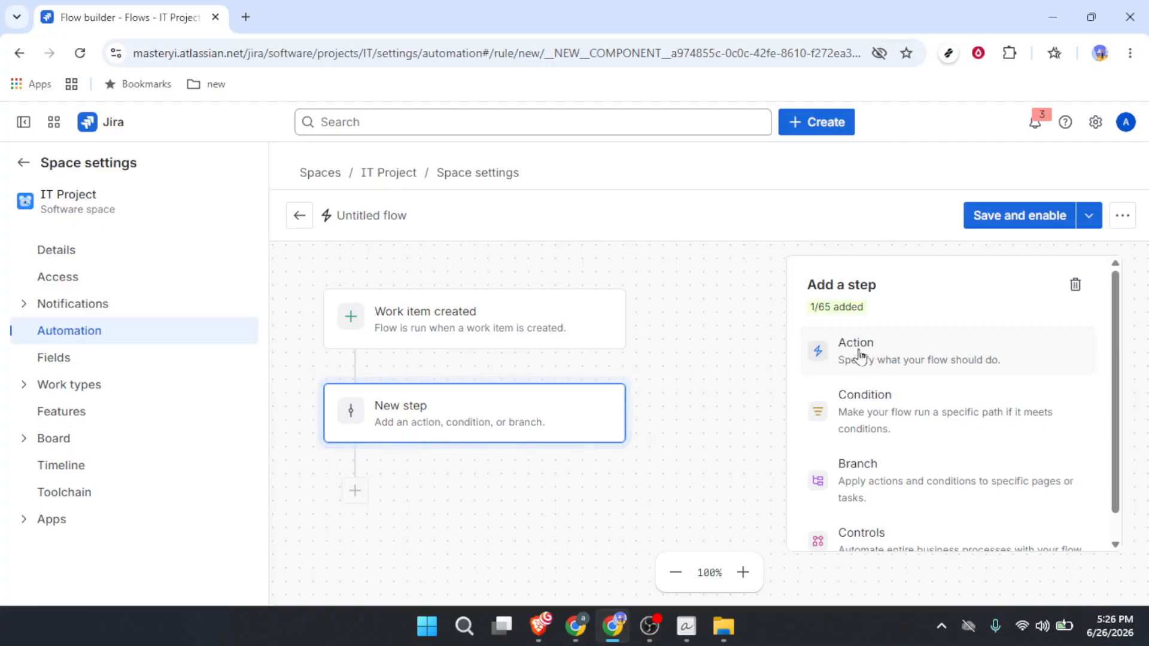
left_click_drag(860, 354, 866, 355)
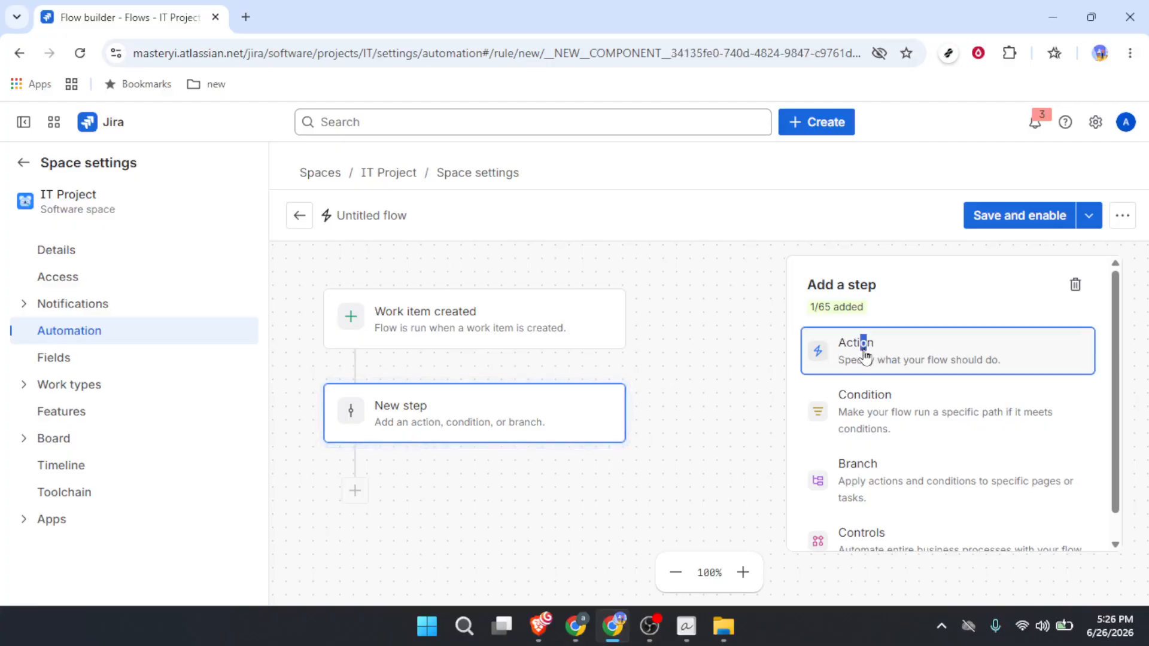
left_click(866, 355)
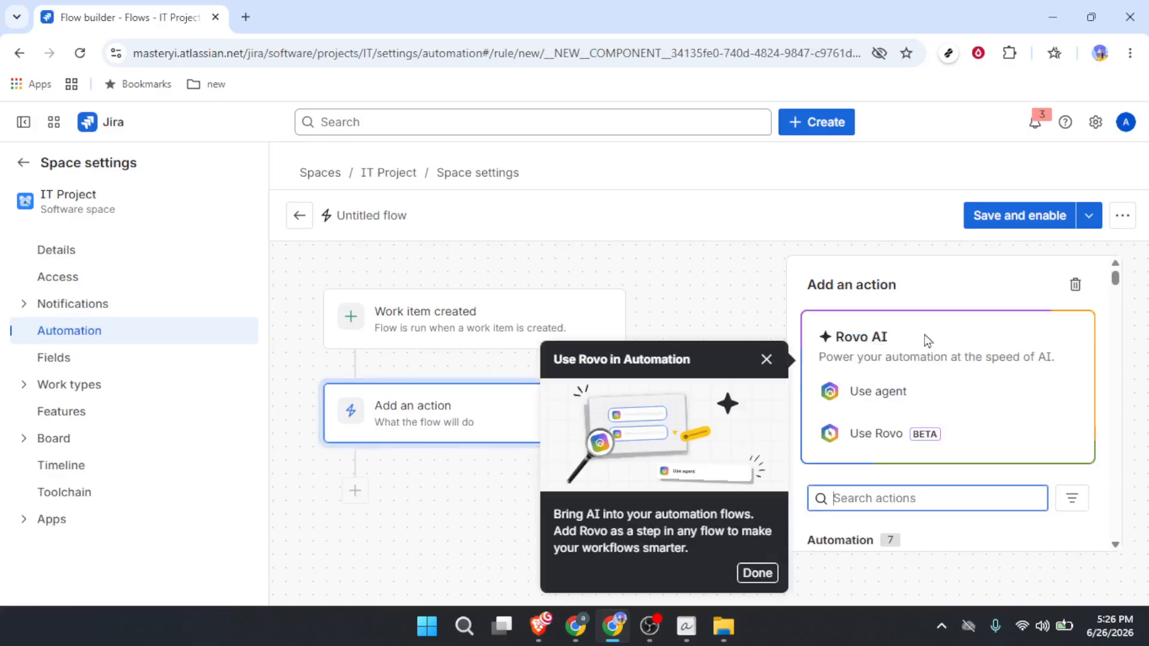
left_click(951, 292)
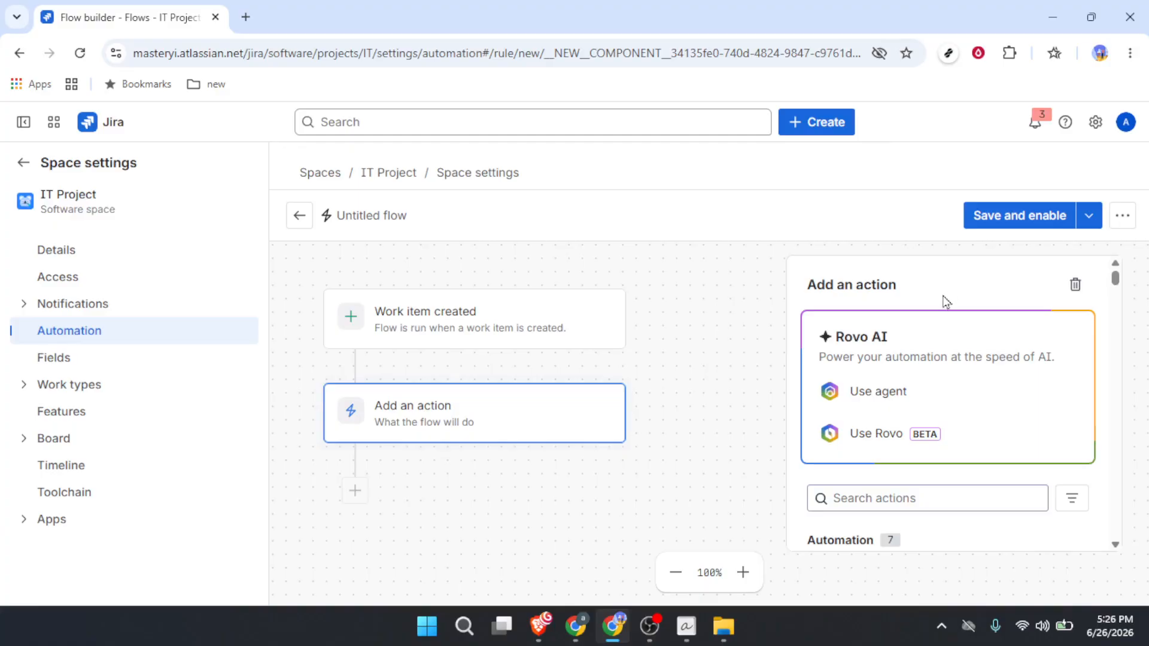
scroll(904, 413, "down", 4)
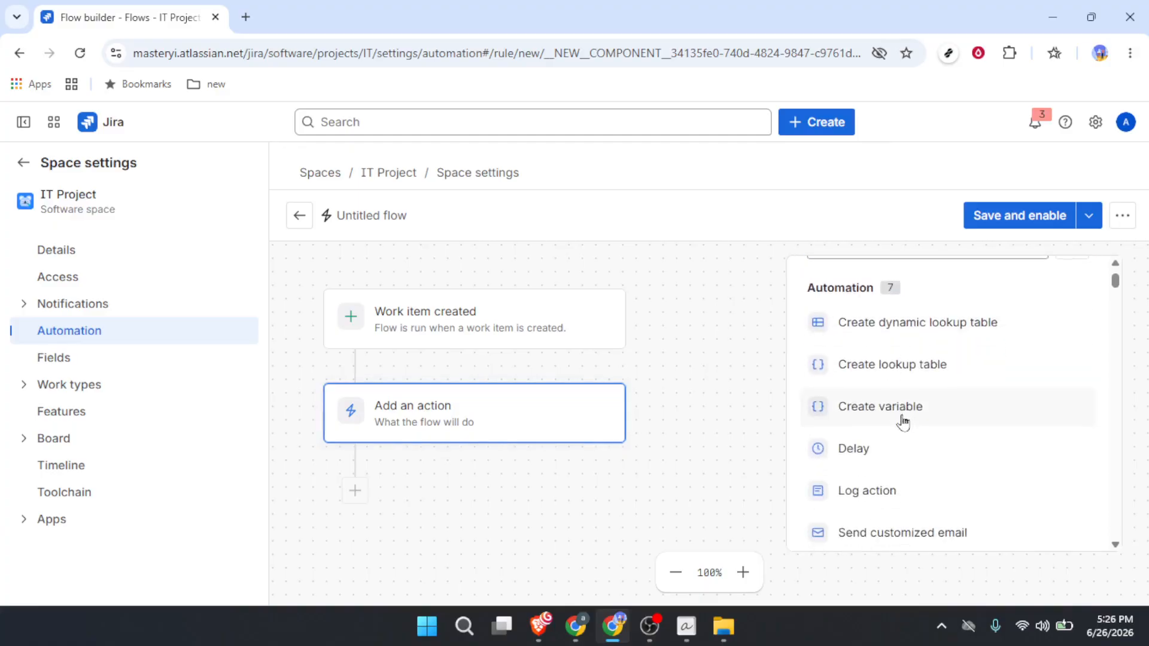
scroll(903, 422, "down", 4)
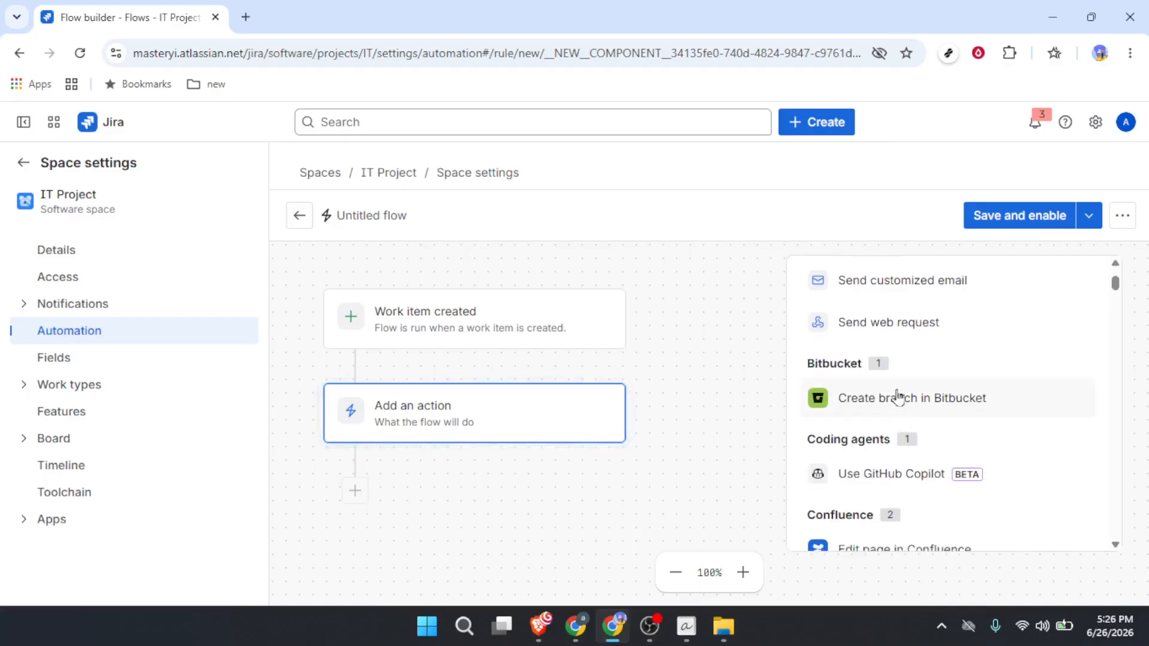
left_click(904, 293)
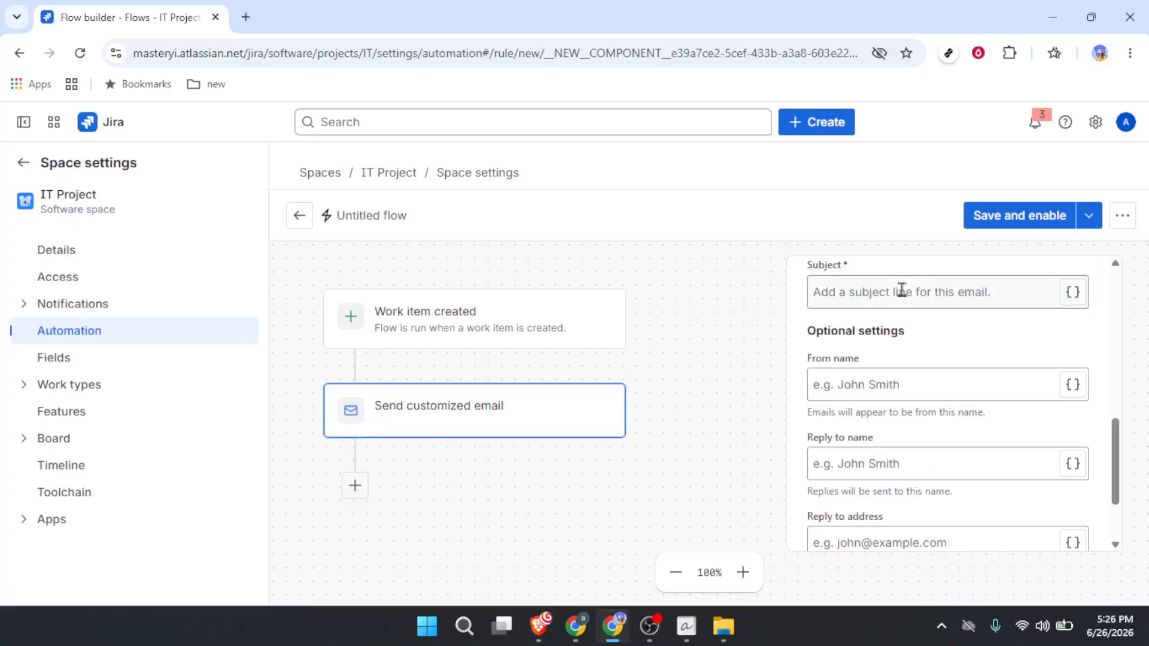
Name the email "Demo" and set its recipient to Pending approvers.
scroll(852, 339, "up", 4)
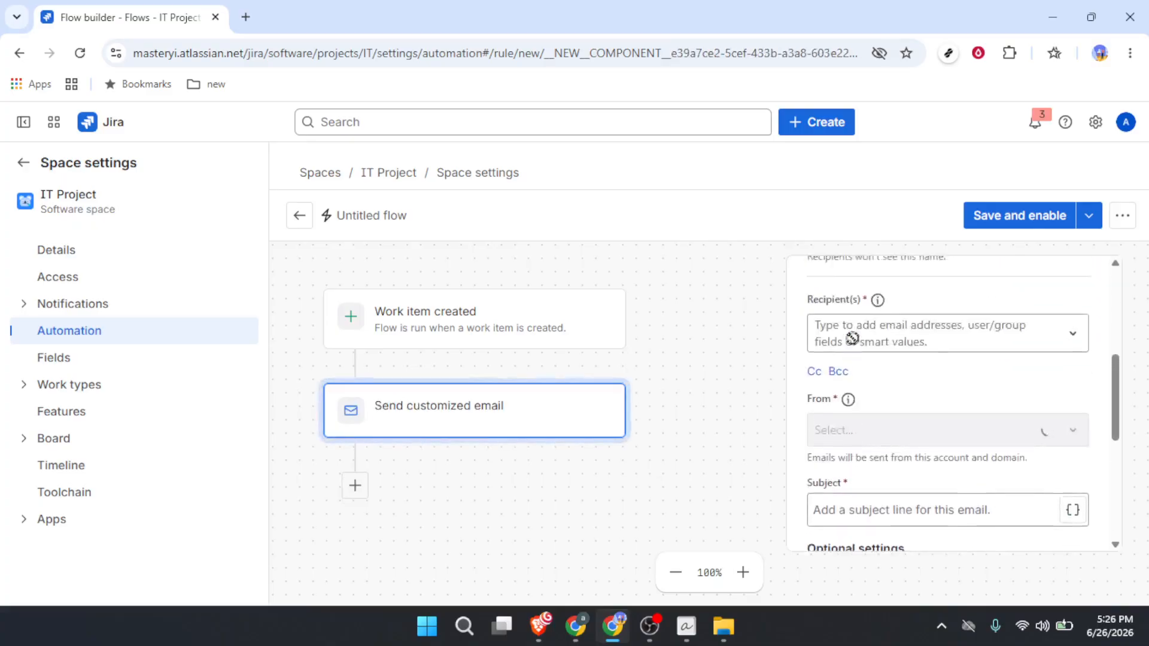
scroll(852, 339, "up", 5)
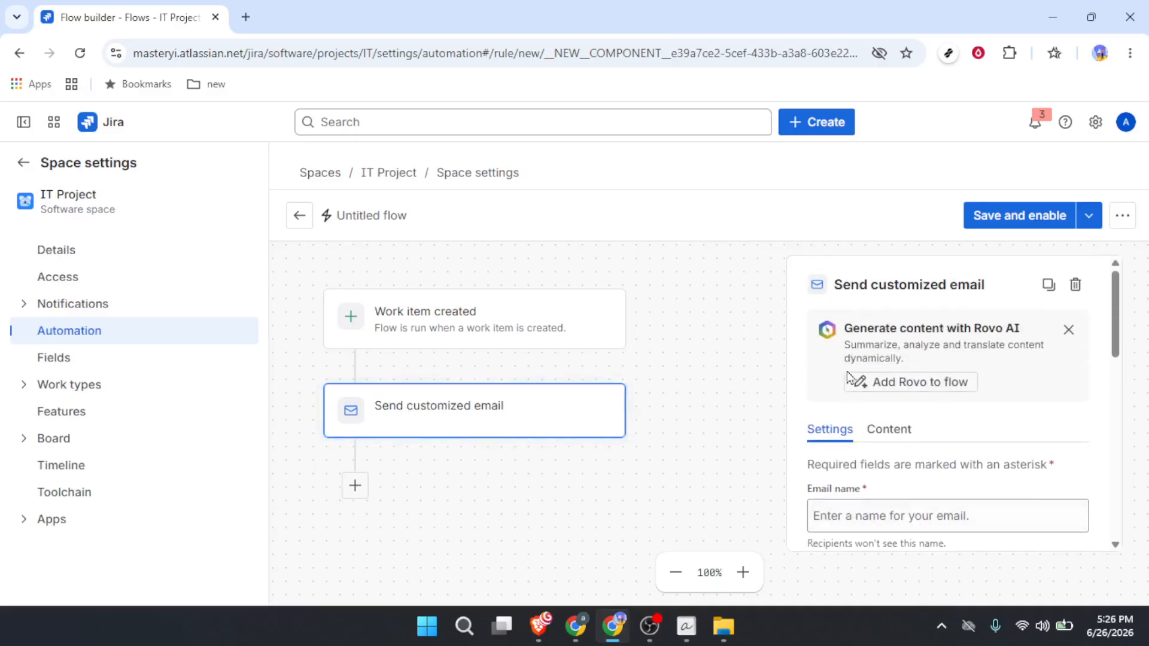
left_click(848, 513)
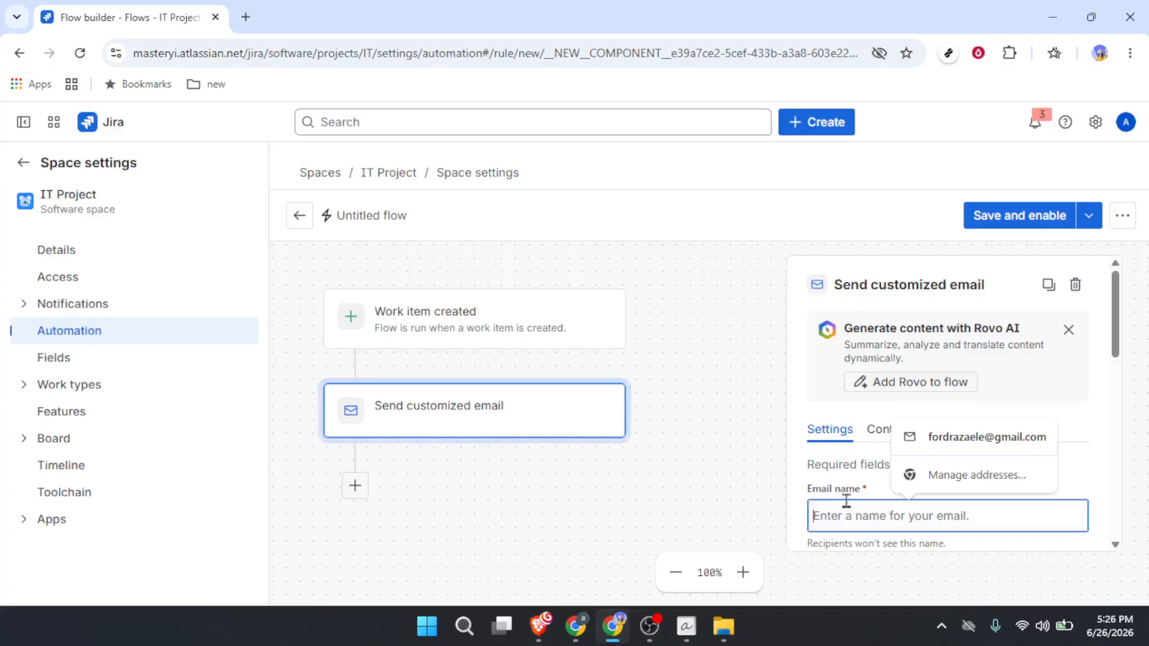
type("Demo")
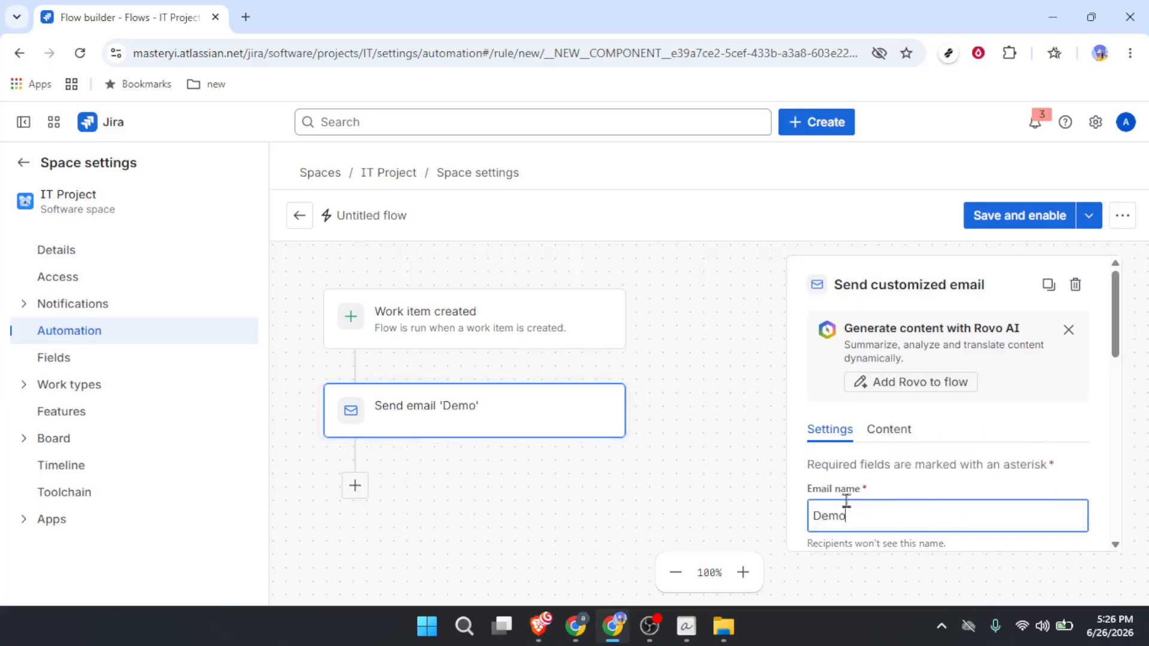
scroll(851, 491, "down", 4)
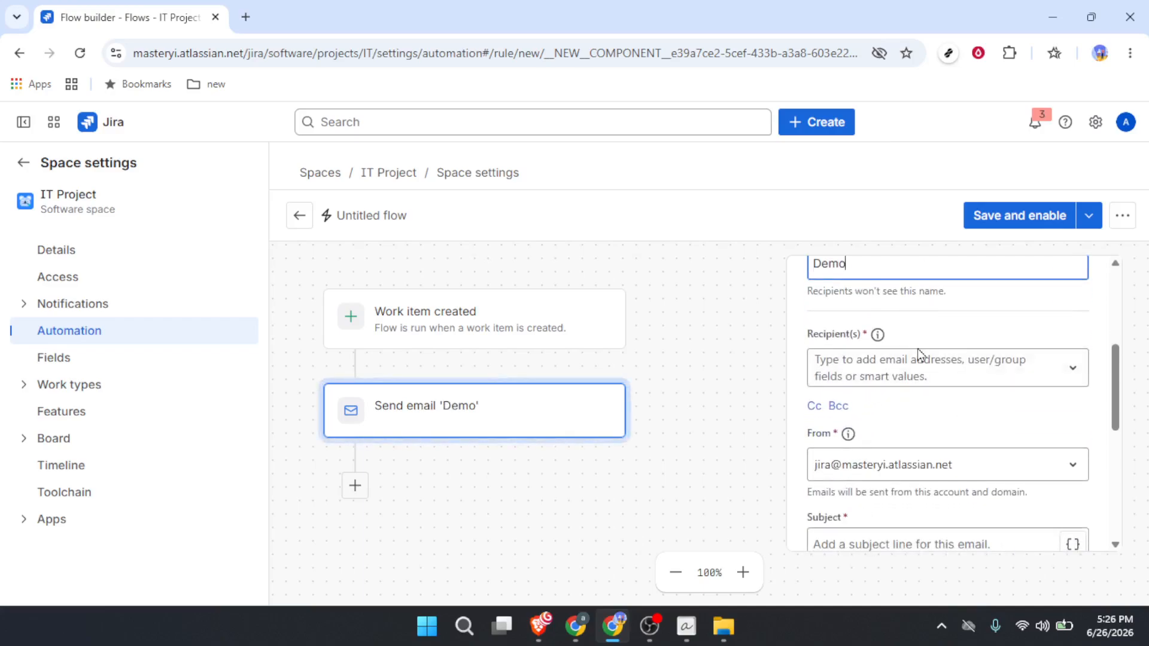
left_click(927, 377)
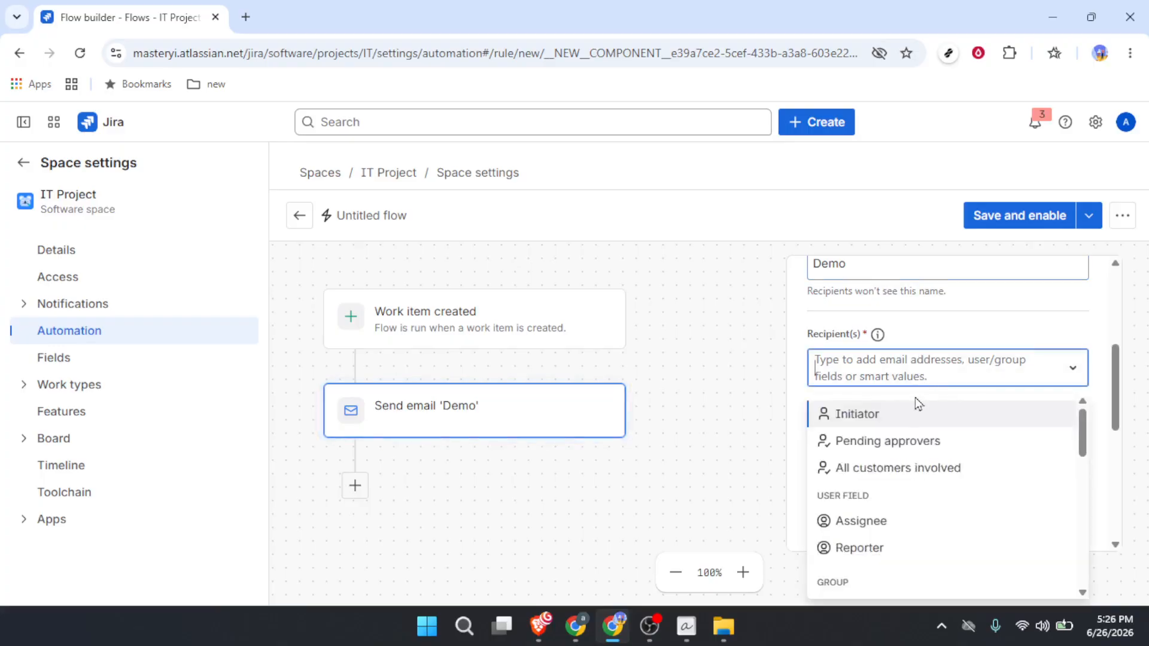
left_click(892, 453)
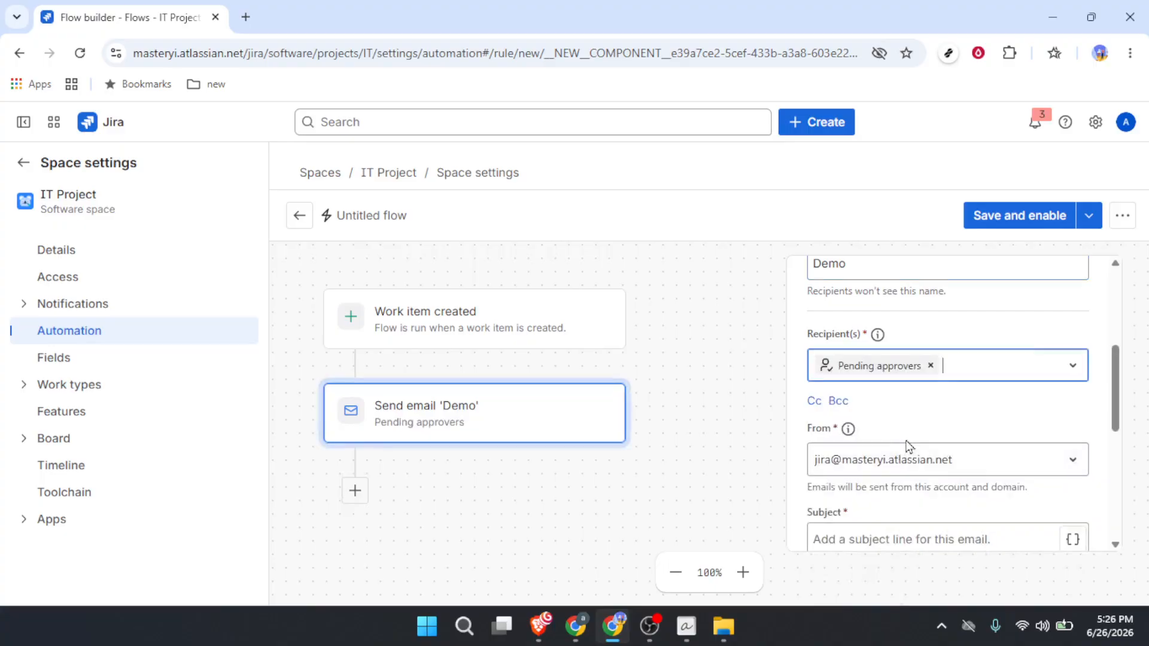
Set the email's subject to "Work" and finish configuring the email action.
scroll(906, 464, "down", 2)
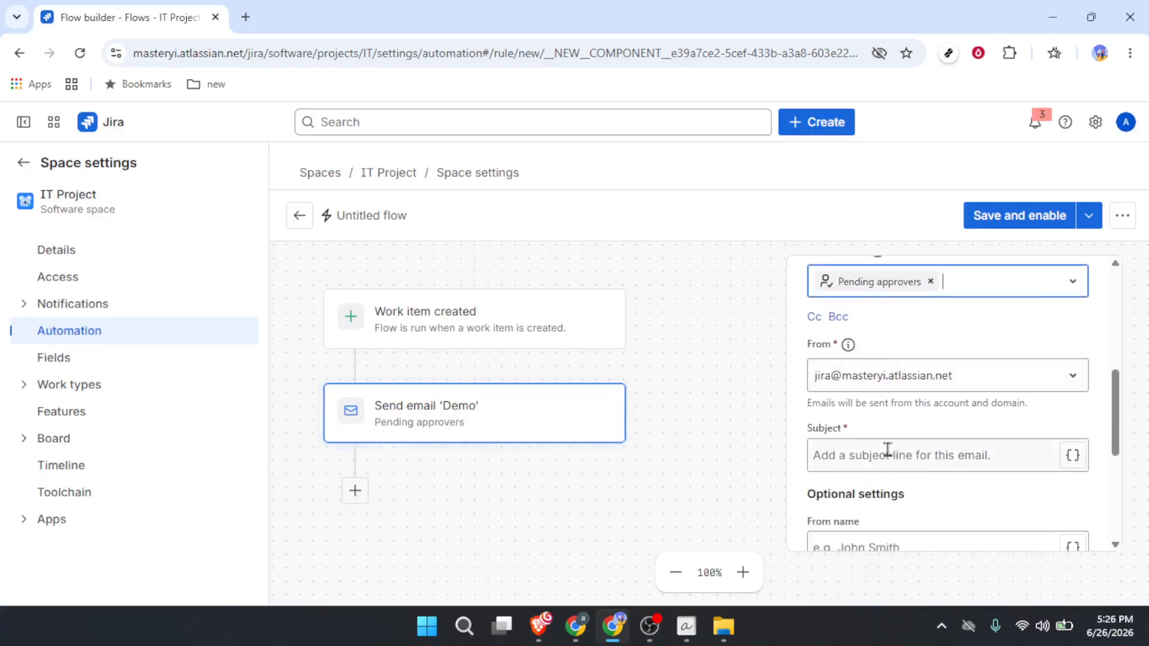
left_click(864, 453)
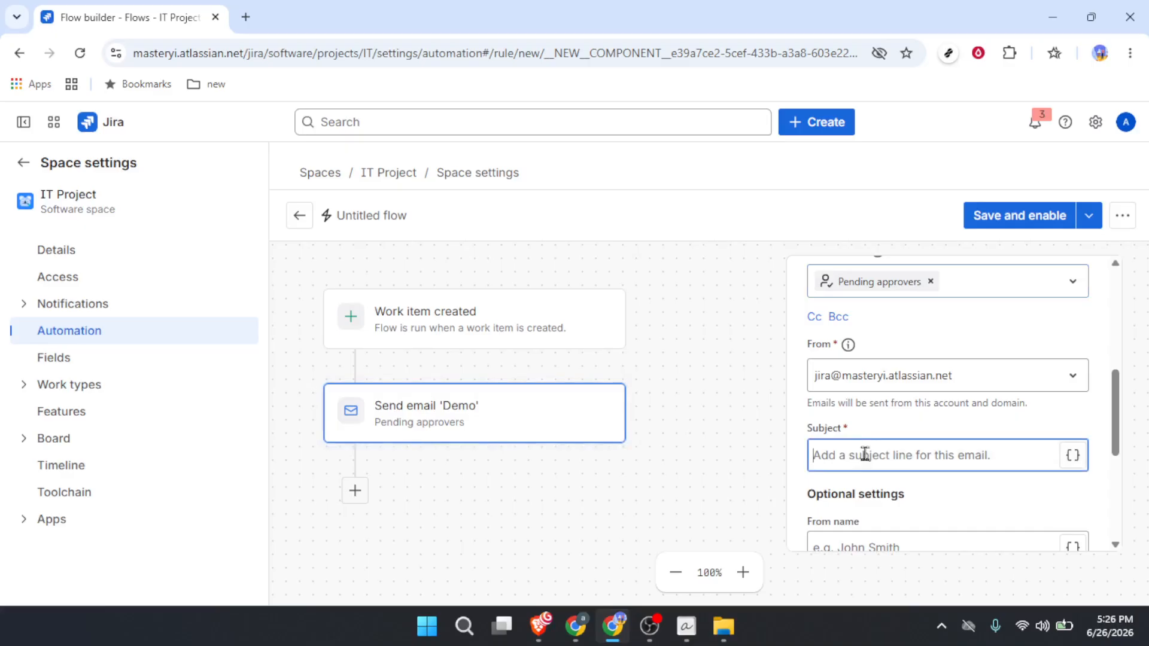
type("W")
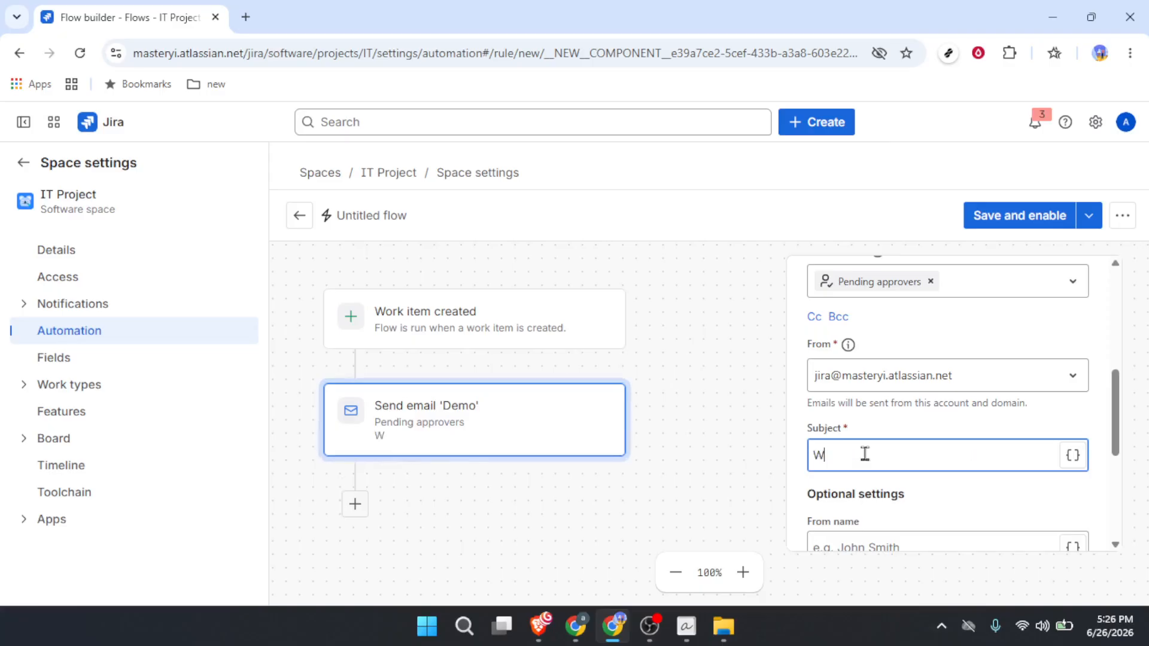
type("or")
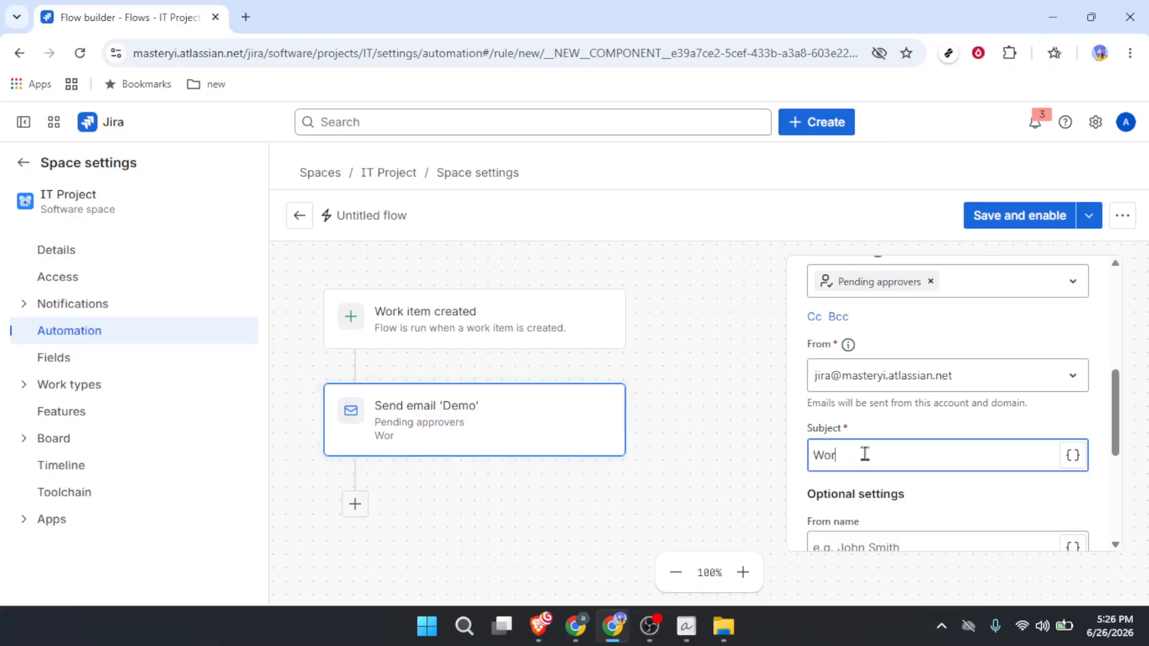
type("k")
scroll(922, 485, "down", 5)
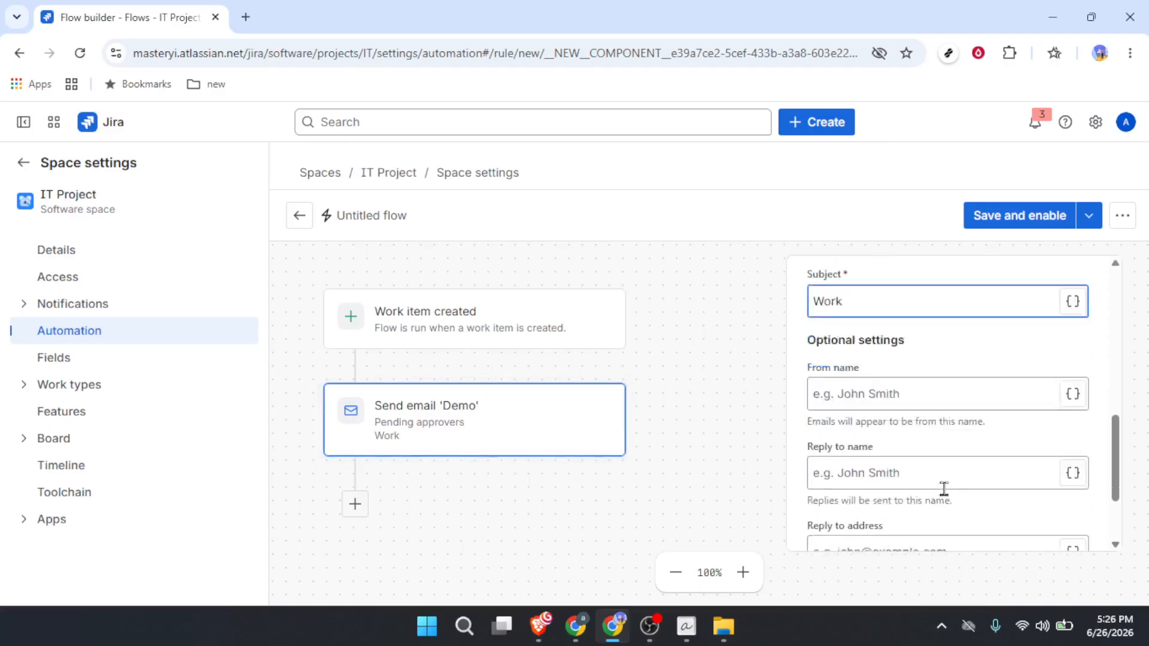
left_click(1012, 519)
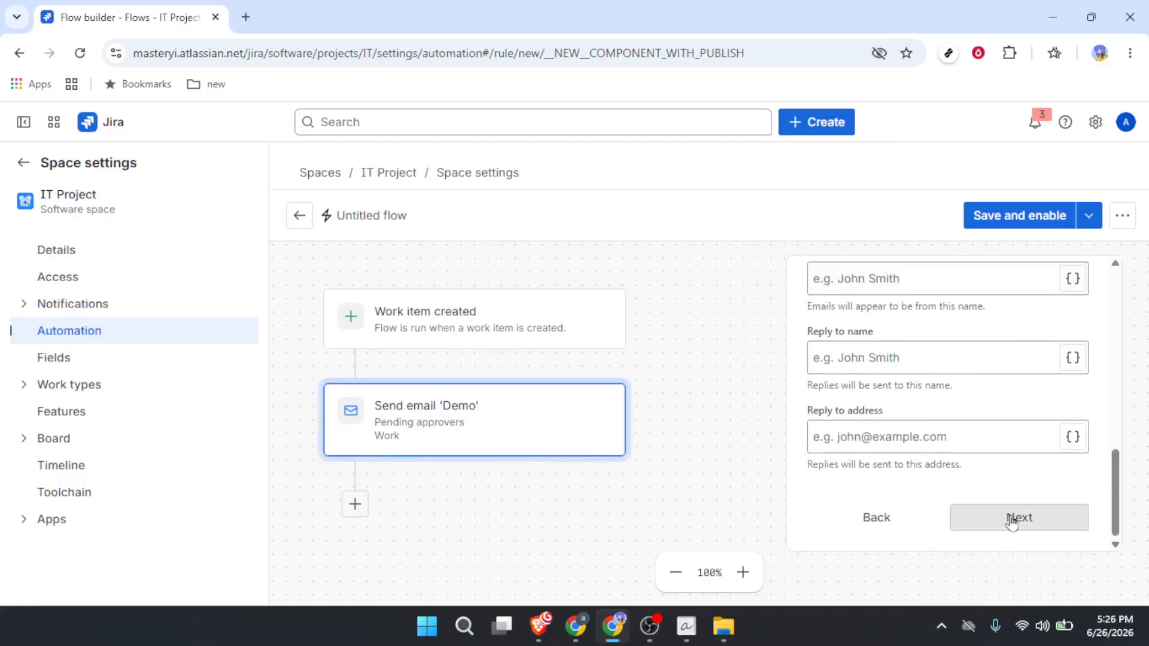
Save the flow under the name "Auto" and turn it on.
left_click(1010, 217)
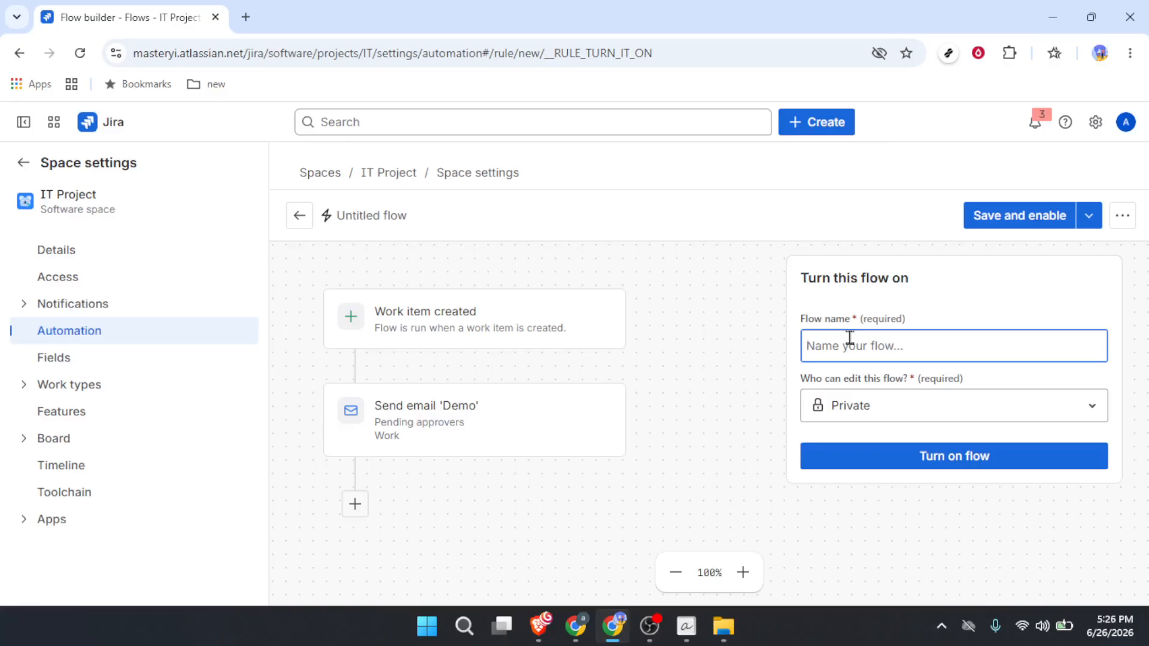
type("Au")
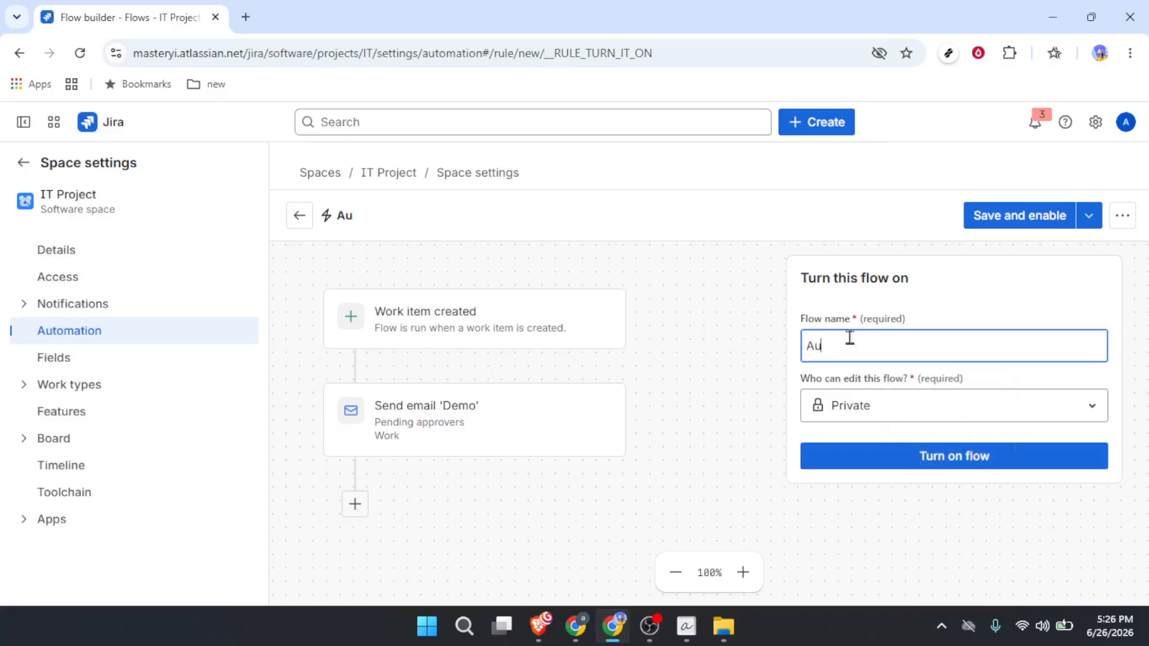
type("to")
left_click(955, 462)
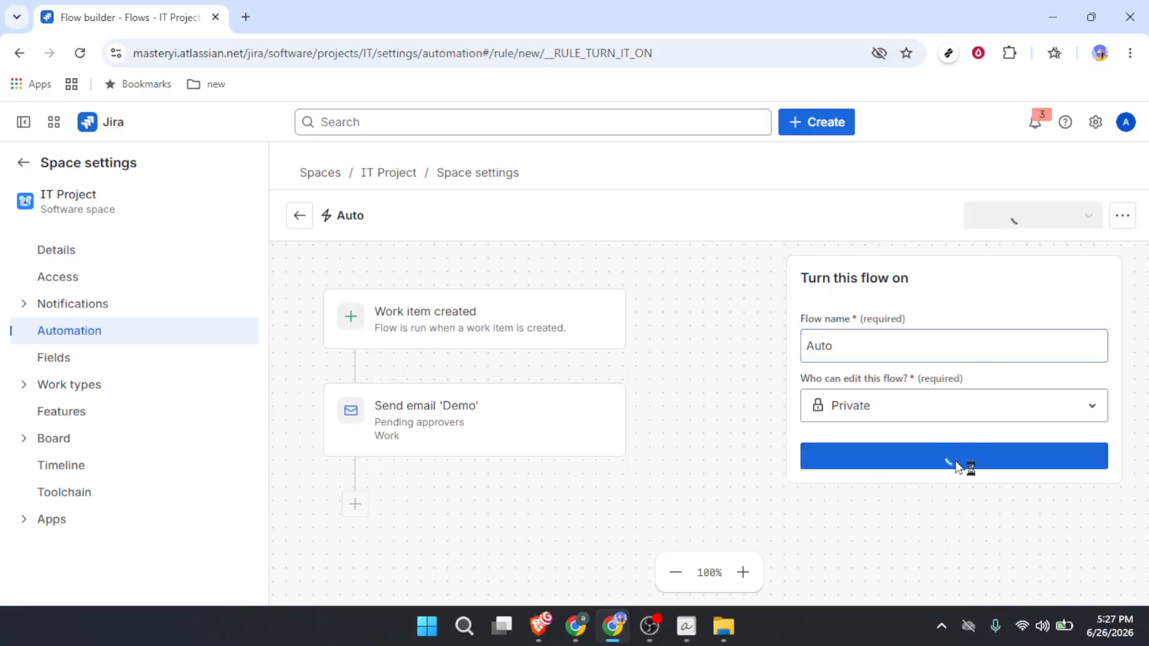